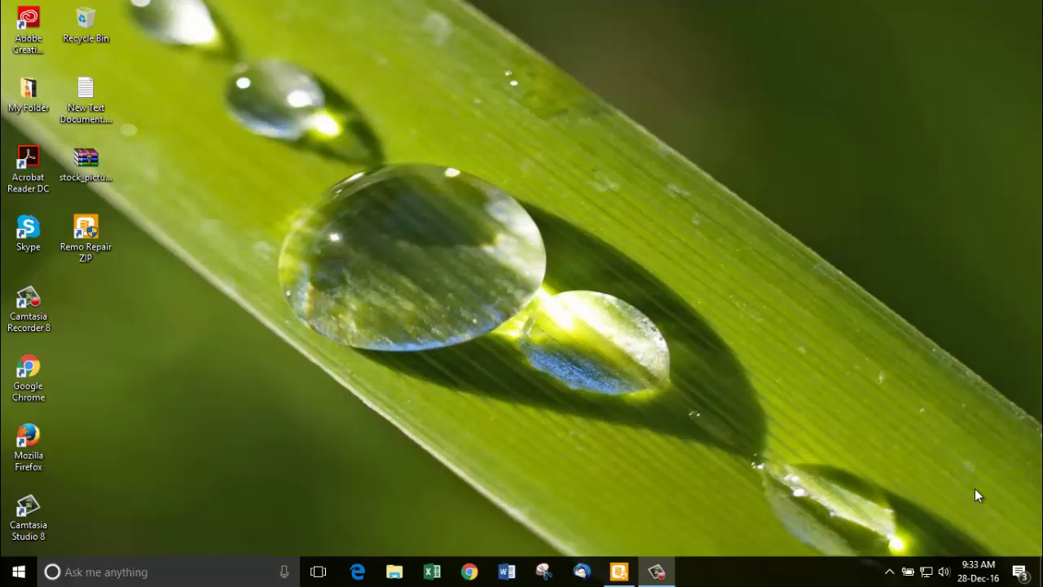
Select the 204 MB stock_pictures.zip archive on the desktop
{"action": "left_click", "coordinate": [81, 167]}
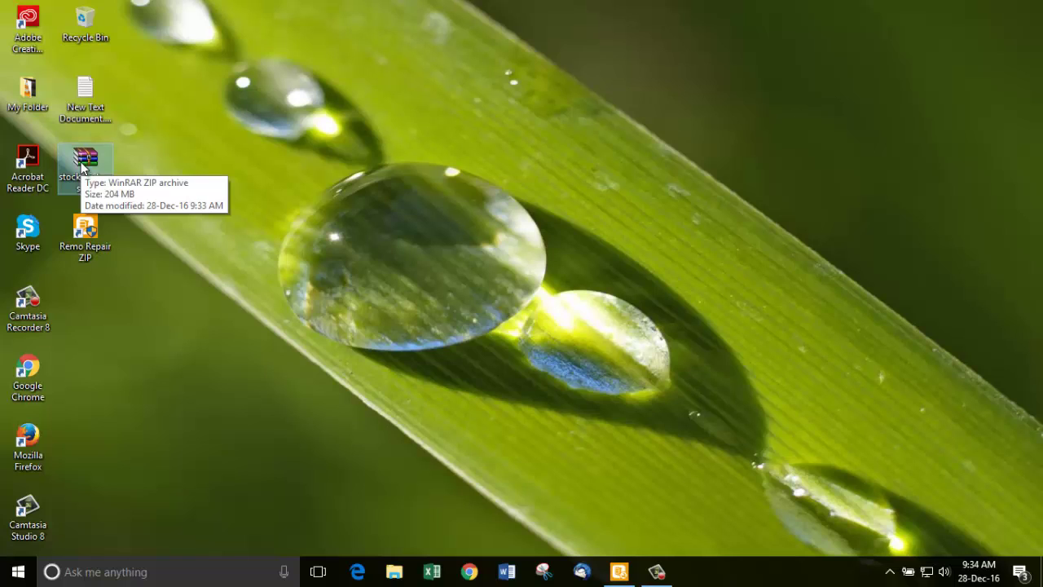
{"action": "right_click", "coordinate": [81, 167]}
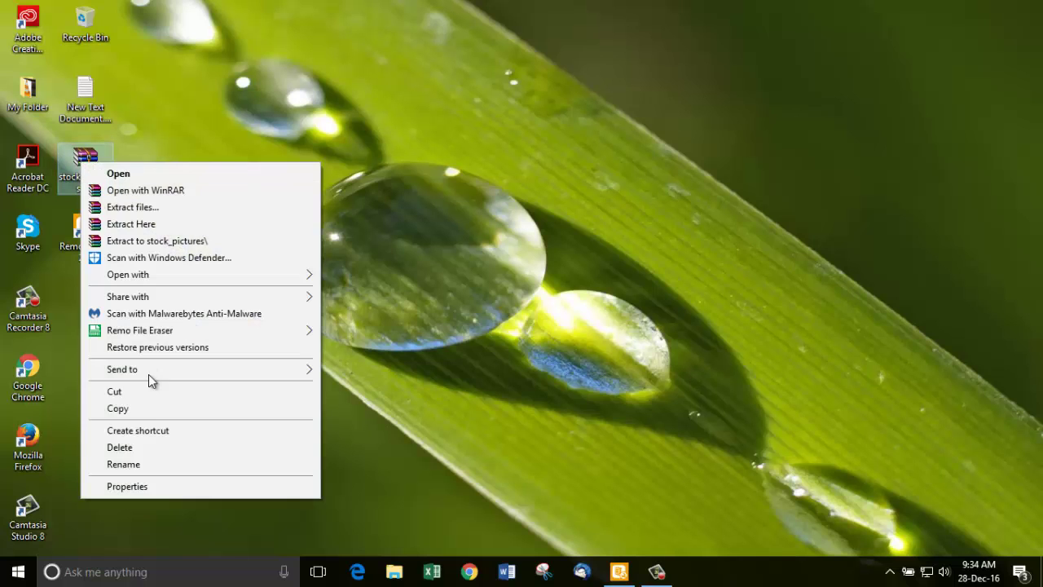
{"action": "left_click", "coordinate": [153, 486]}
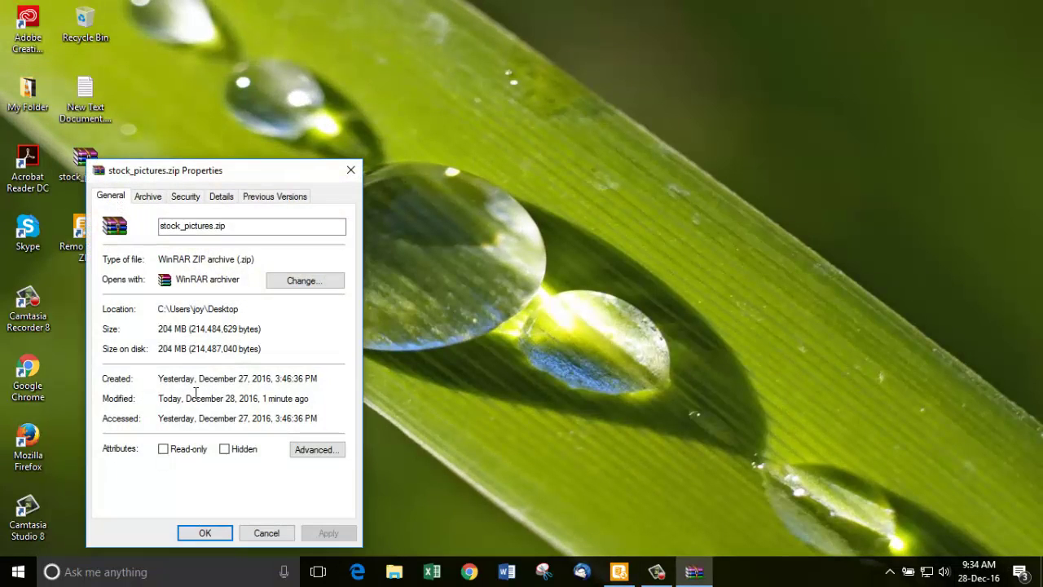
{"action": "left_click", "coordinate": [205, 533]}
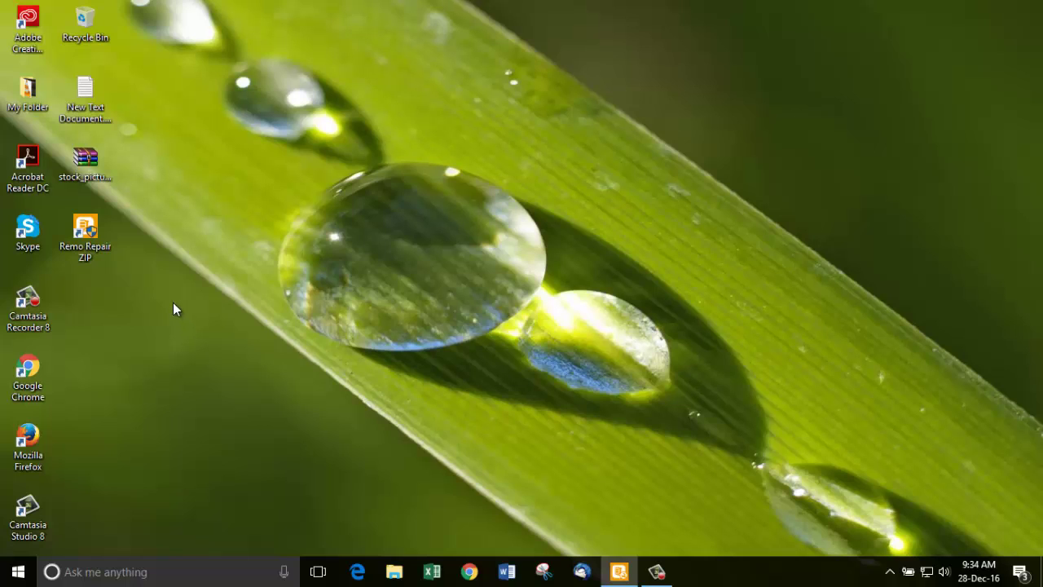
Try opening stock_pictures.zip with WinRAR, then dismiss the 'No archives found' and damaged-archive errors
{"action": "right_click", "coordinate": [87, 160]}
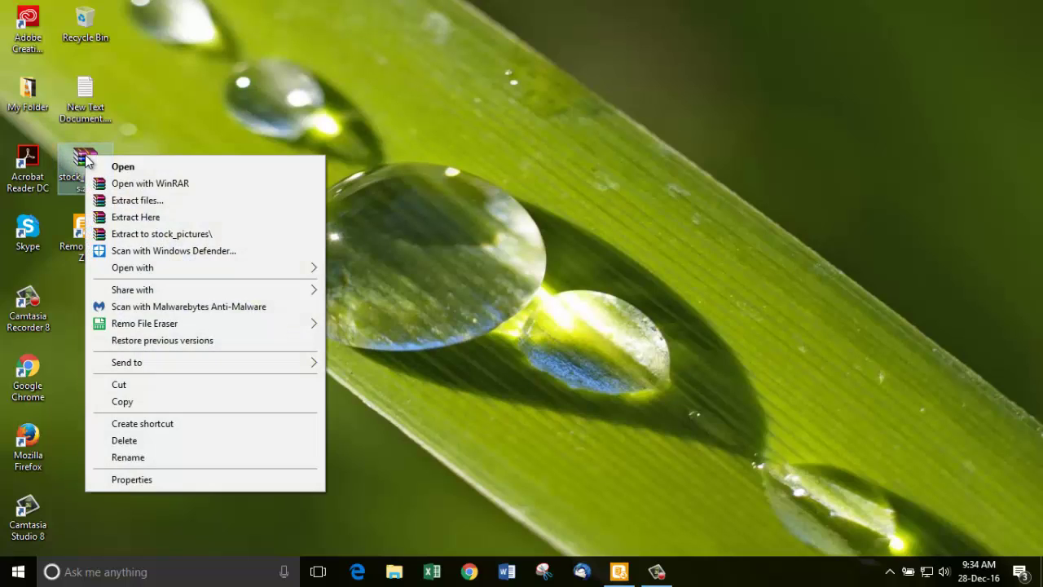
{"action": "left_click", "coordinate": [163, 201]}
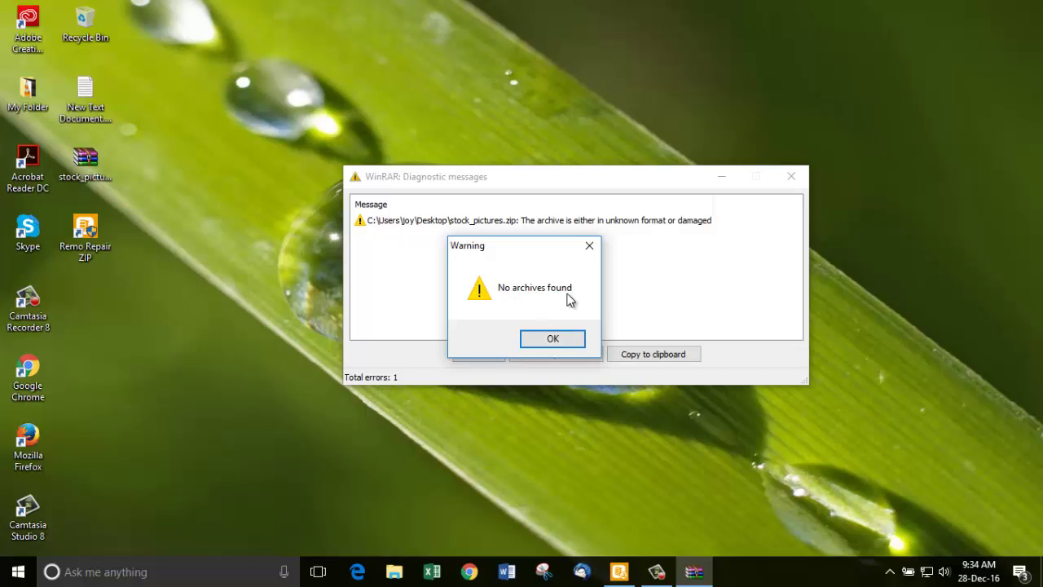
{"action": "left_click", "coordinate": [561, 342]}
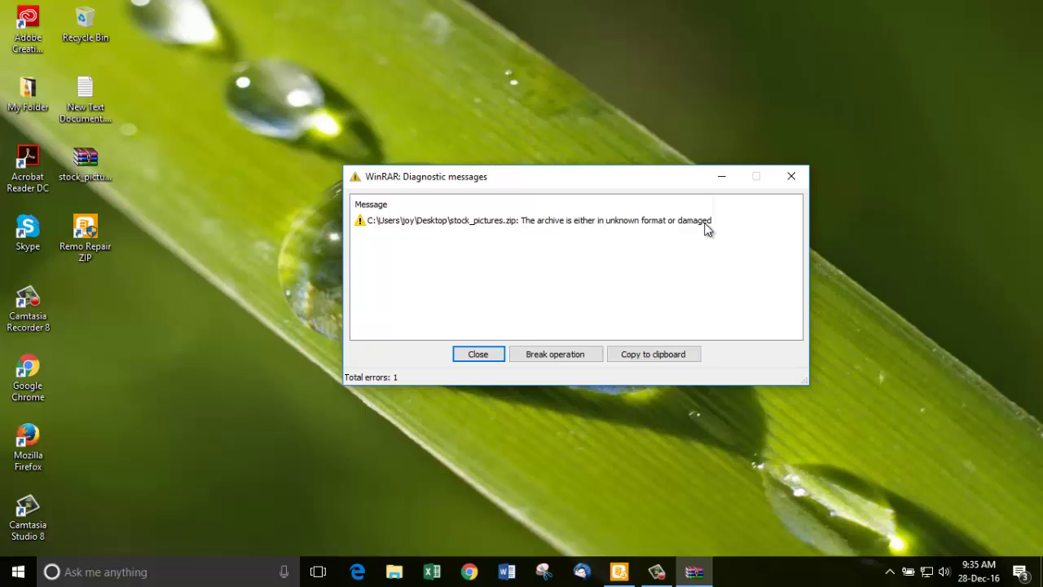
{"action": "left_click", "coordinate": [487, 355]}
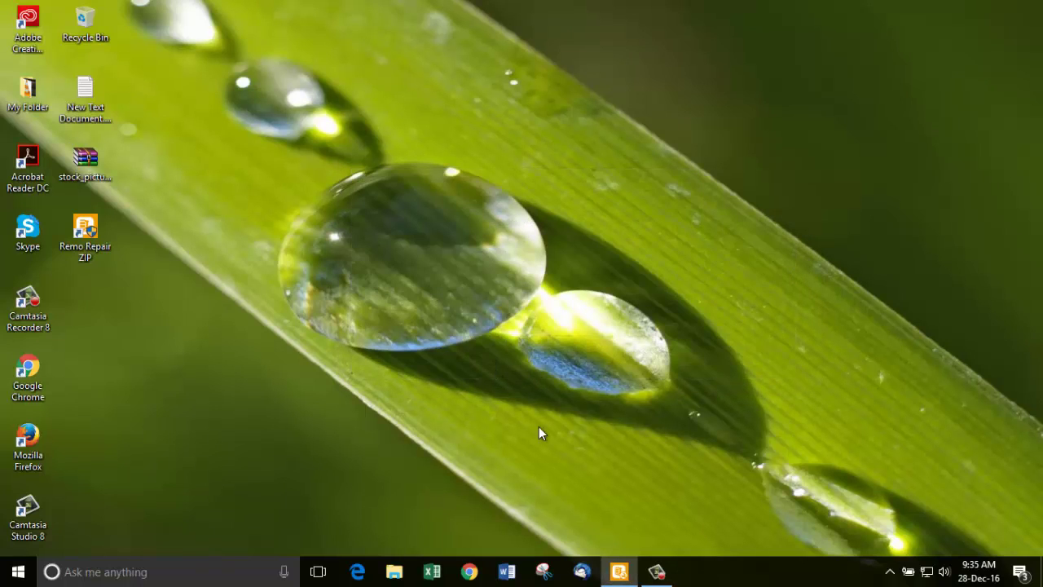
Restore the Remo Repair Zip window from the taskbar
{"action": "left_click", "coordinate": [617, 572]}
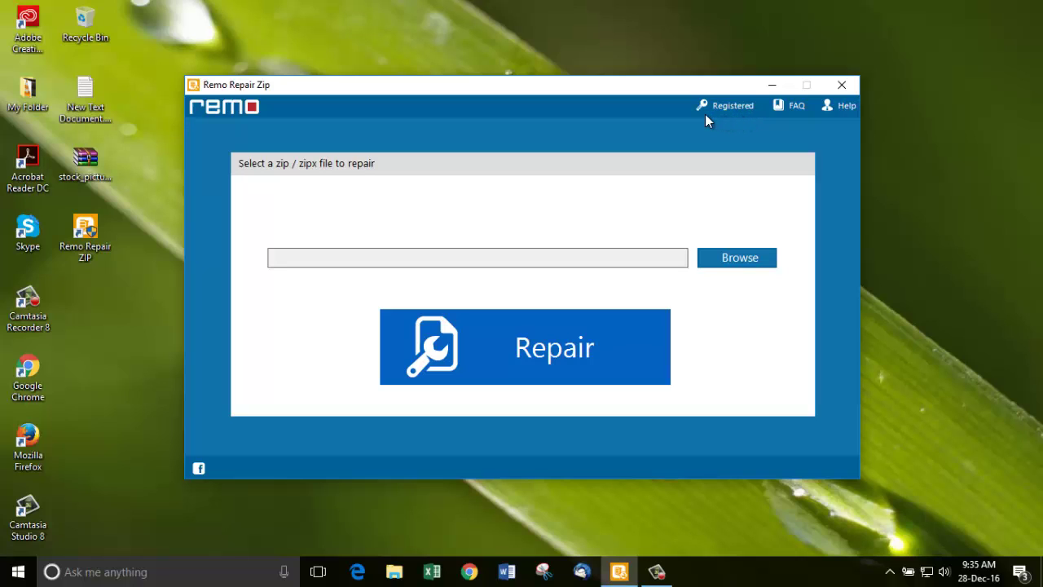
Load stock_pictures.zip from the Desktop via Browse File(zip/zipx) as the archive to repair
{"action": "left_click", "coordinate": [739, 259]}
{"action": "left_click", "coordinate": [723, 259]}
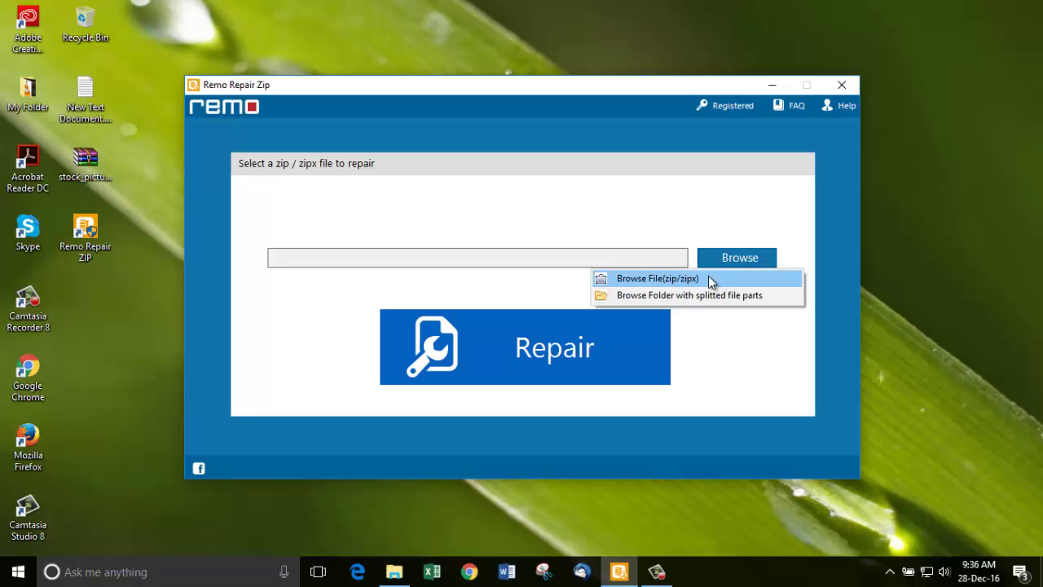
{"action": "left_click", "coordinate": [711, 279]}
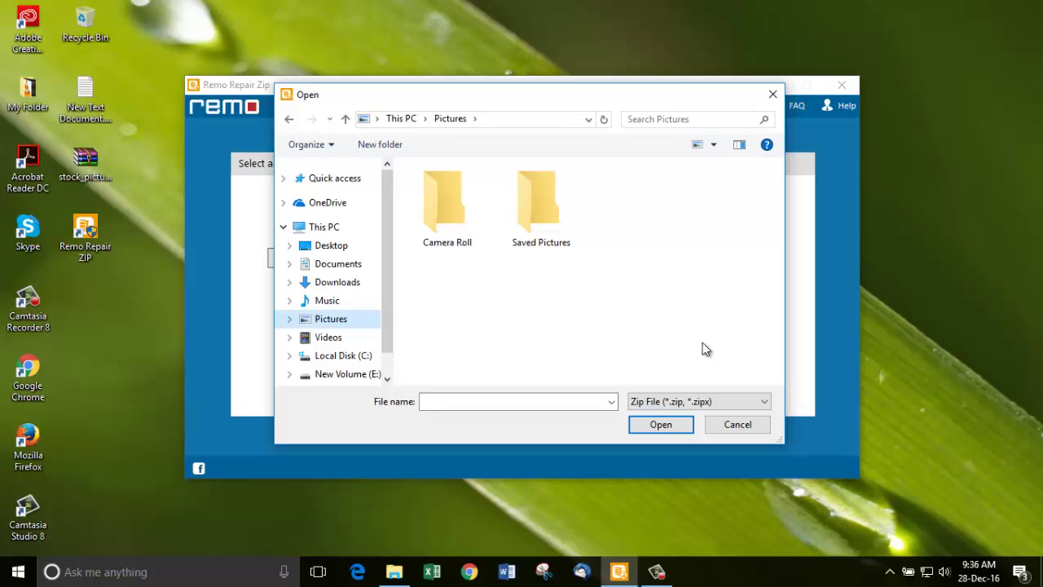
{"action": "left_click", "coordinate": [328, 249]}
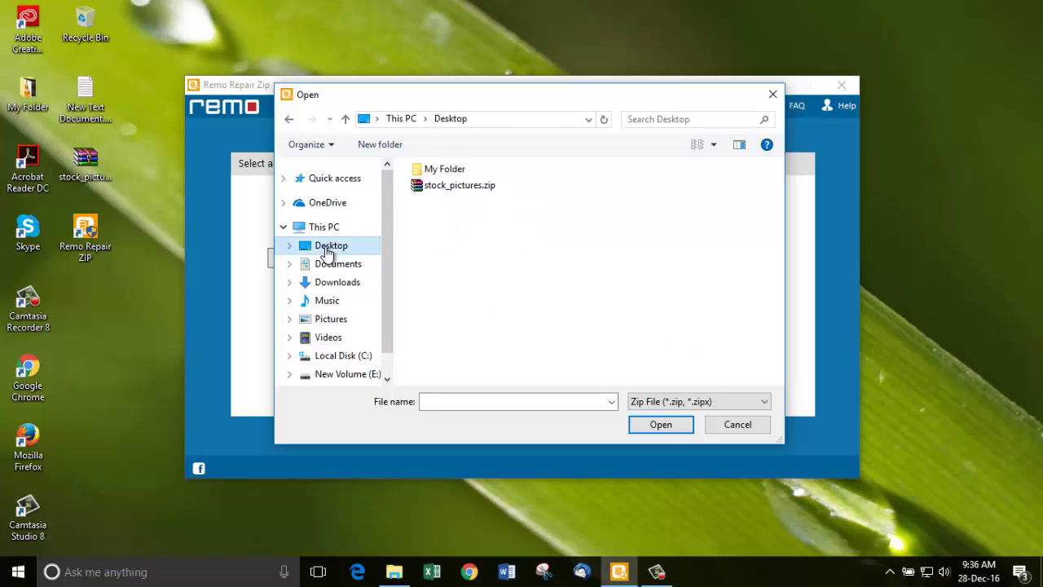
{"action": "left_click", "coordinate": [440, 189]}
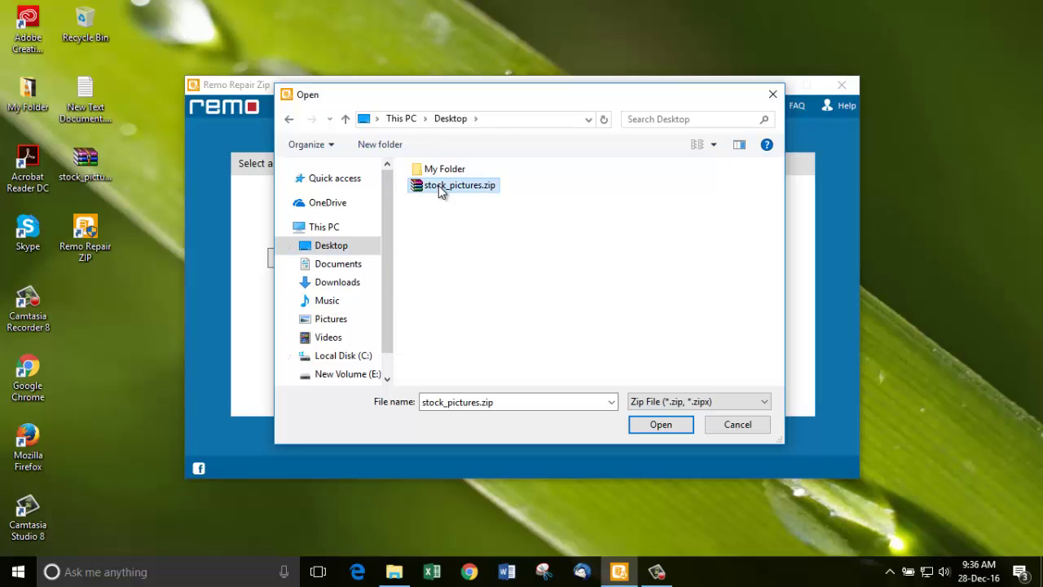
{"action": "left_click", "coordinate": [660, 425]}
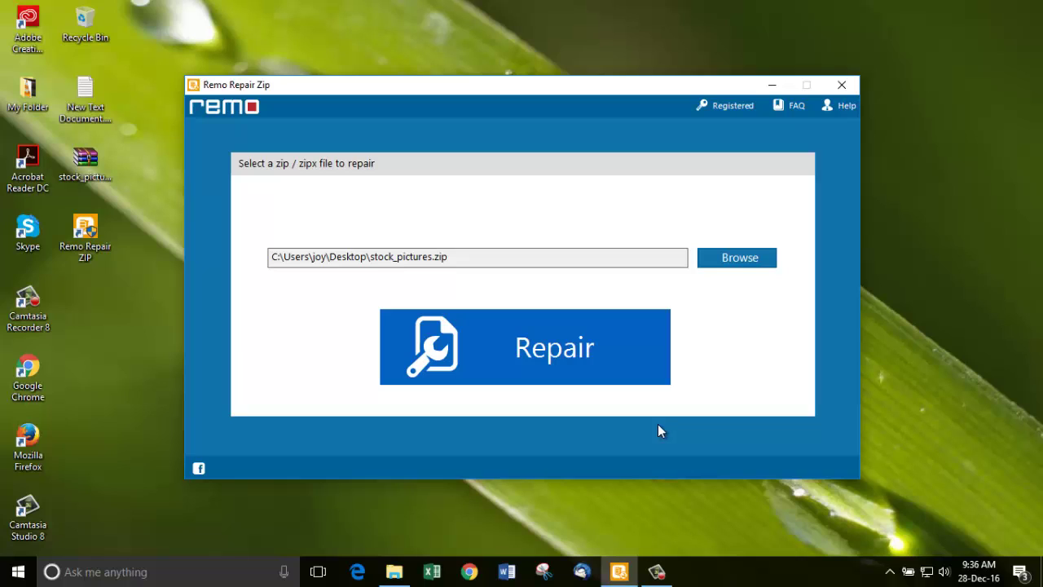
Run the repair and scroll through the 77 recovered files and folders, mostly JPGs
{"action": "left_click", "coordinate": [615, 350]}
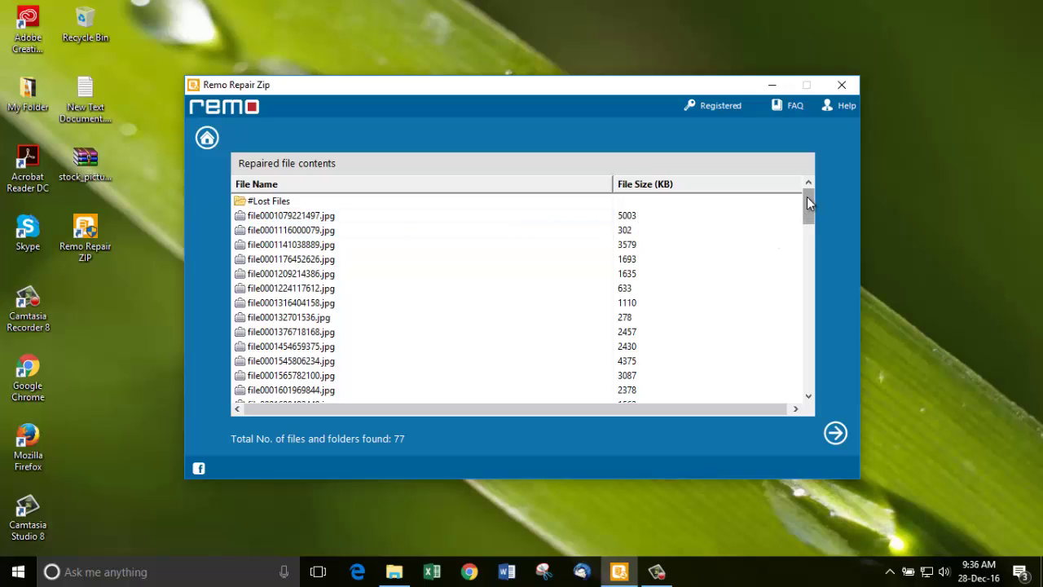
{"action": "left_click_drag", "start_coordinate": [807, 199], "coordinate": [820, 366]}
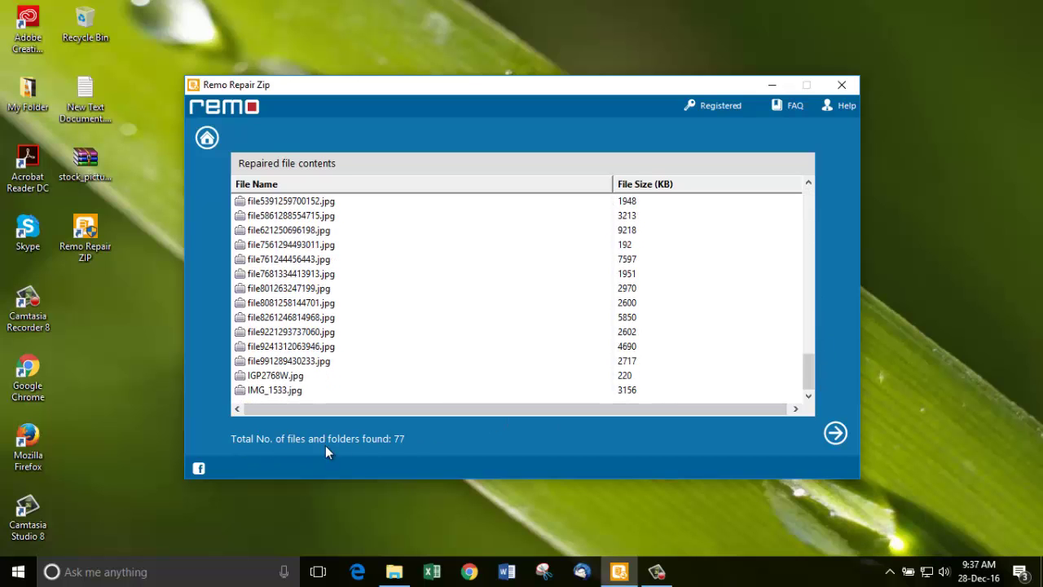
Create a new desktop folder named 'Repaired ZIP' while choosing the save location
{"action": "left_click", "coordinate": [836, 433]}
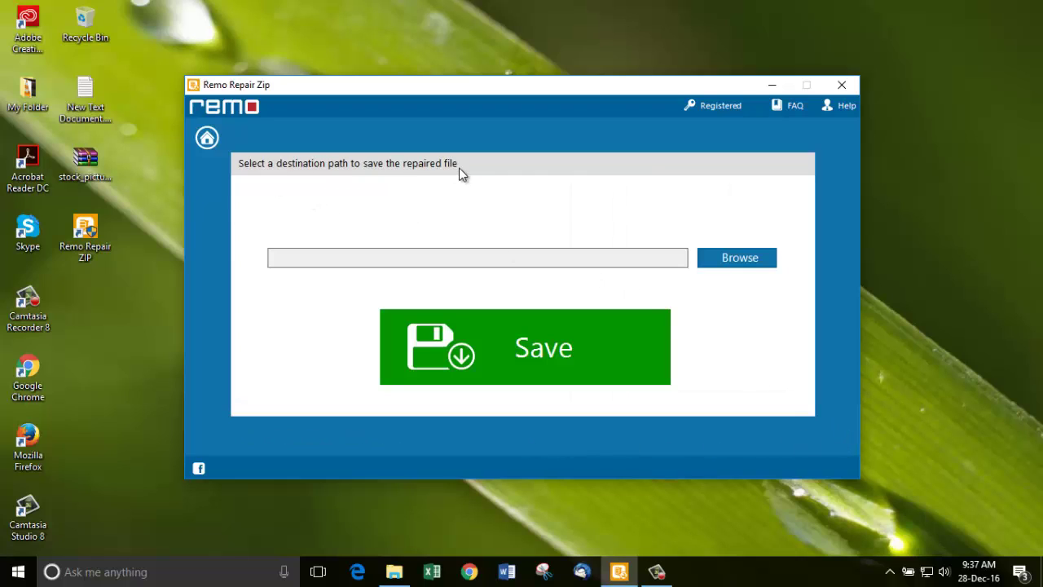
{"action": "left_click", "coordinate": [736, 259]}
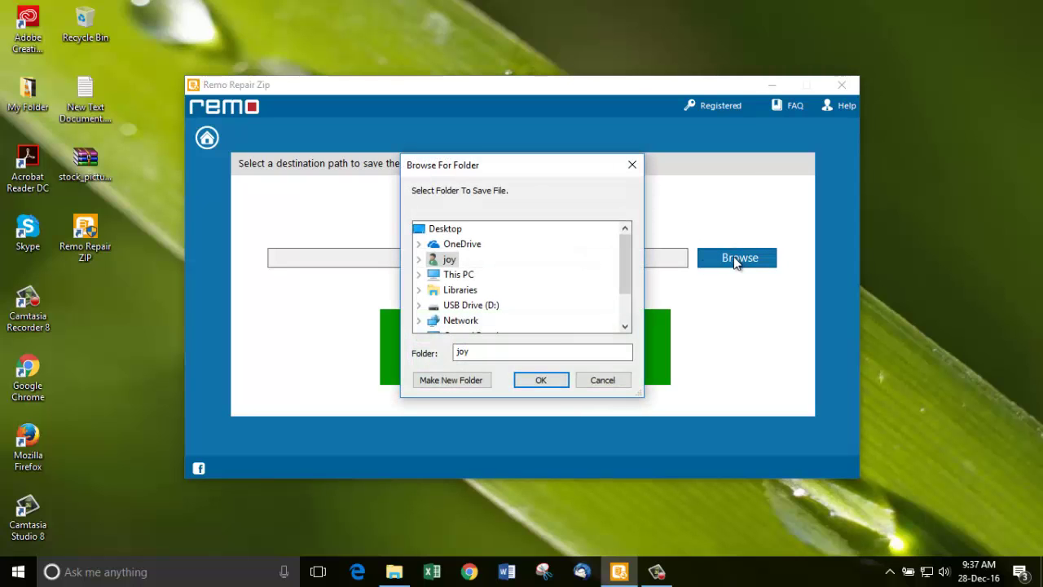
{"action": "left_click", "coordinate": [104, 307]}
{"action": "right_click", "coordinate": [105, 307]}
{"action": "mouse_move", "coordinate": [189, 470]}
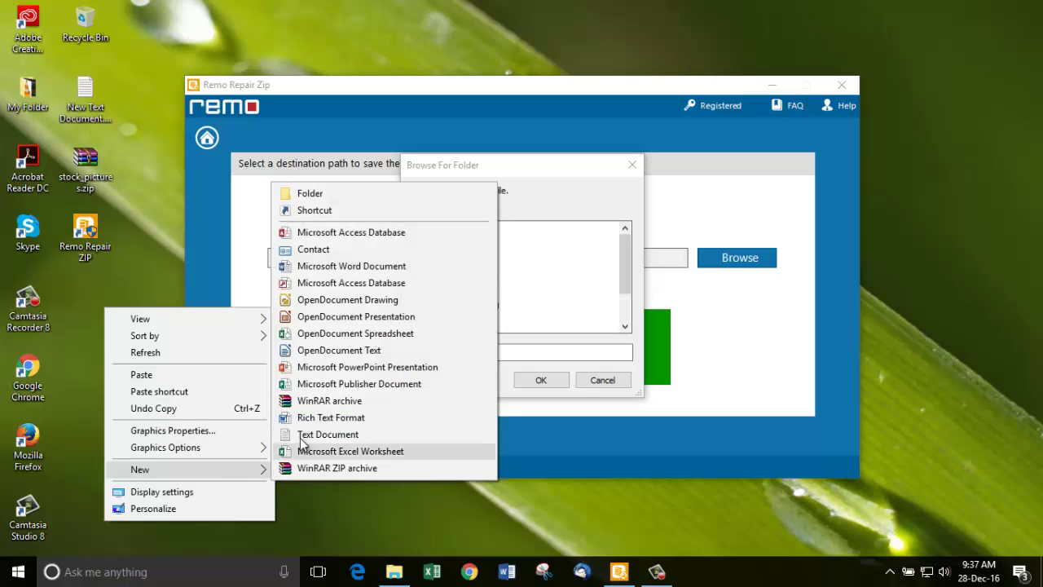
{"action": "left_click", "coordinate": [326, 199]}
{"action": "type", "text": "Repaired ZIP"}
{"action": "key", "text": "Return"}
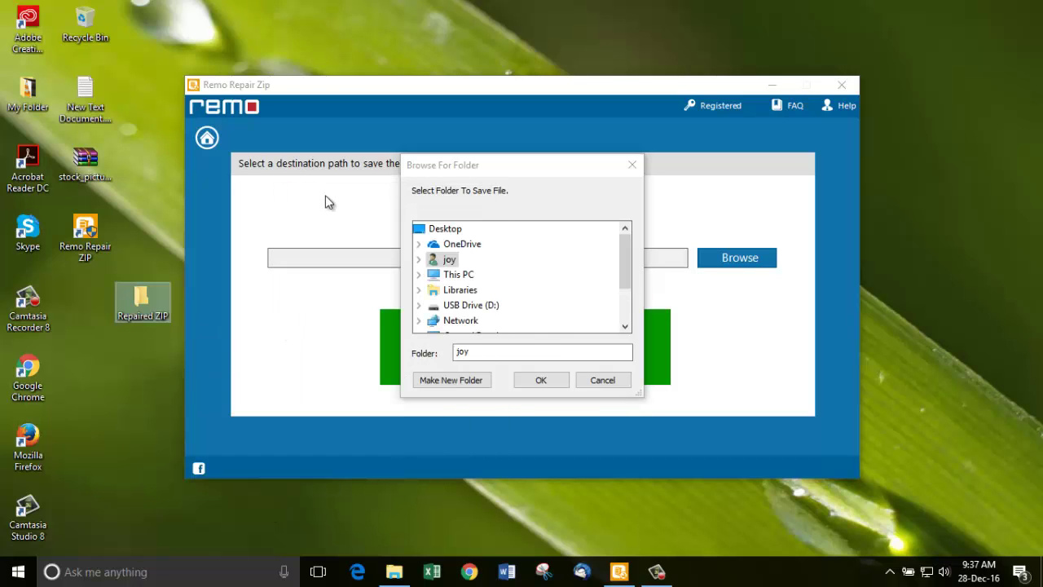
Choose the Repaired ZIP folder as the repaired archive's destination
{"action": "left_click_drag", "start_coordinate": [625, 259], "coordinate": [625, 290]}
{"action": "left_click", "coordinate": [475, 322]}
{"action": "left_click", "coordinate": [540, 380]}
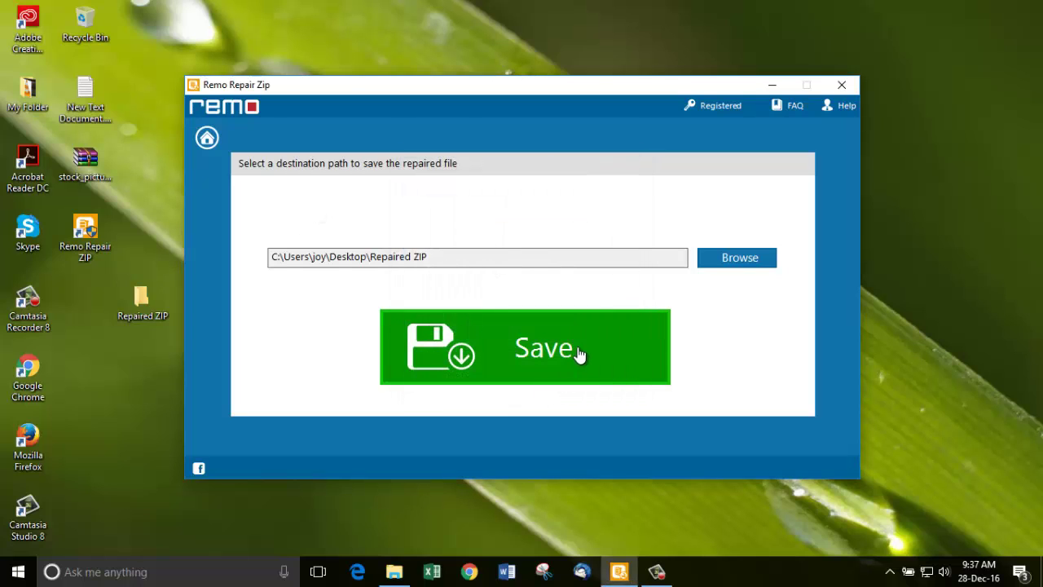
Save stock_pictures_fixed.zip into Repaired ZIP and acknowledge the completion message
{"action": "left_click", "coordinate": [579, 353]}
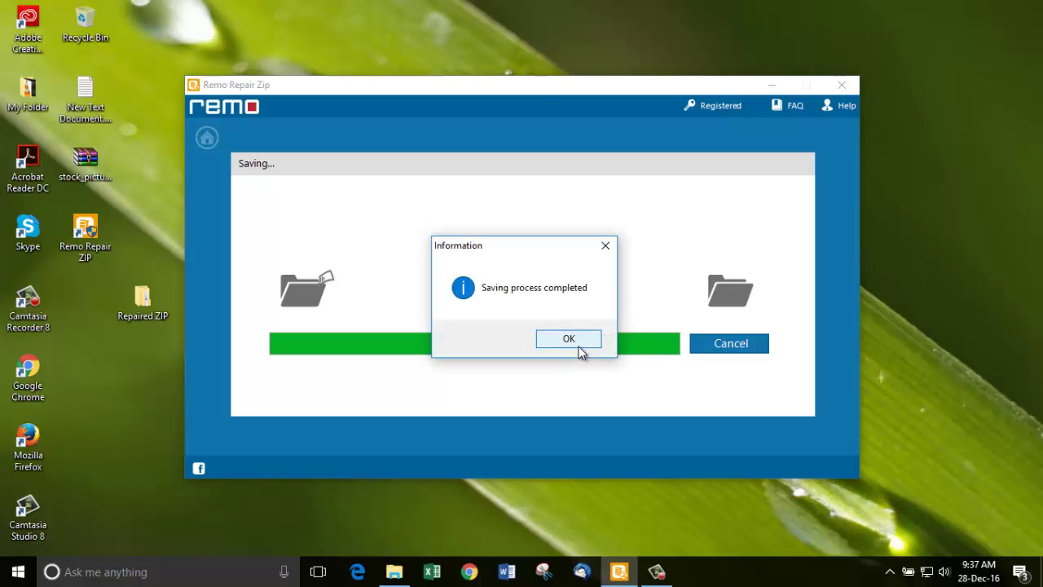
{"action": "left_click", "coordinate": [579, 343]}
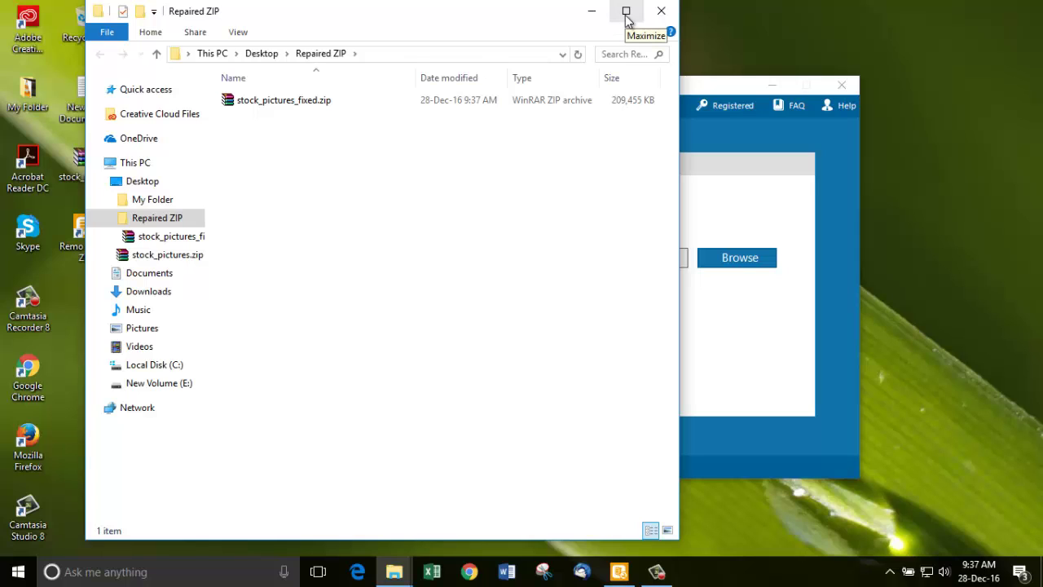
Extract stock_pictures_fixed.zip into a stock_pictures_fixed folder and browse its 77 recovered images
{"action": "left_click", "coordinate": [626, 11]}
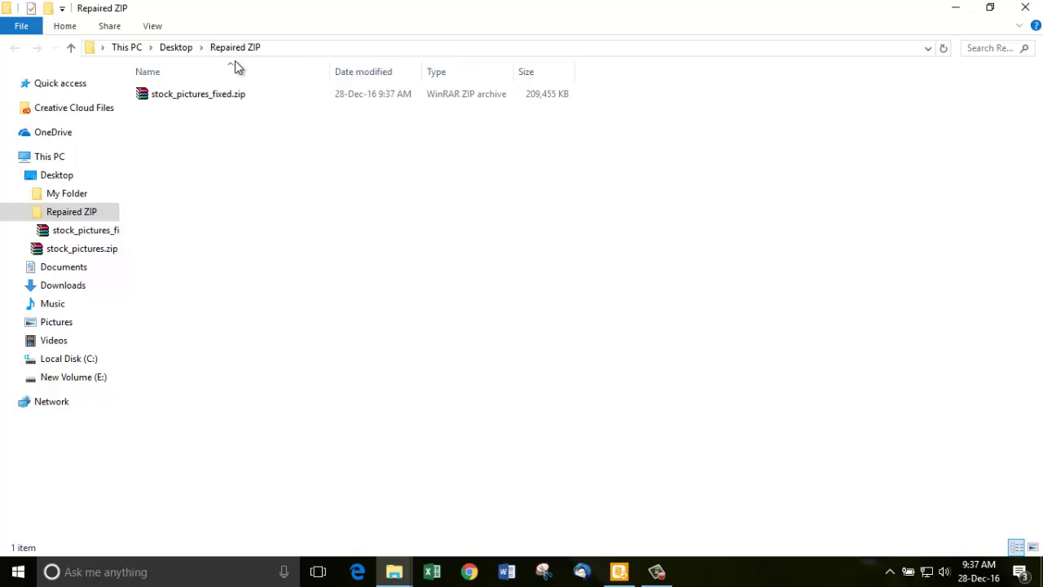
{"action": "left_click", "coordinate": [203, 99]}
{"action": "right_click", "coordinate": [200, 97]}
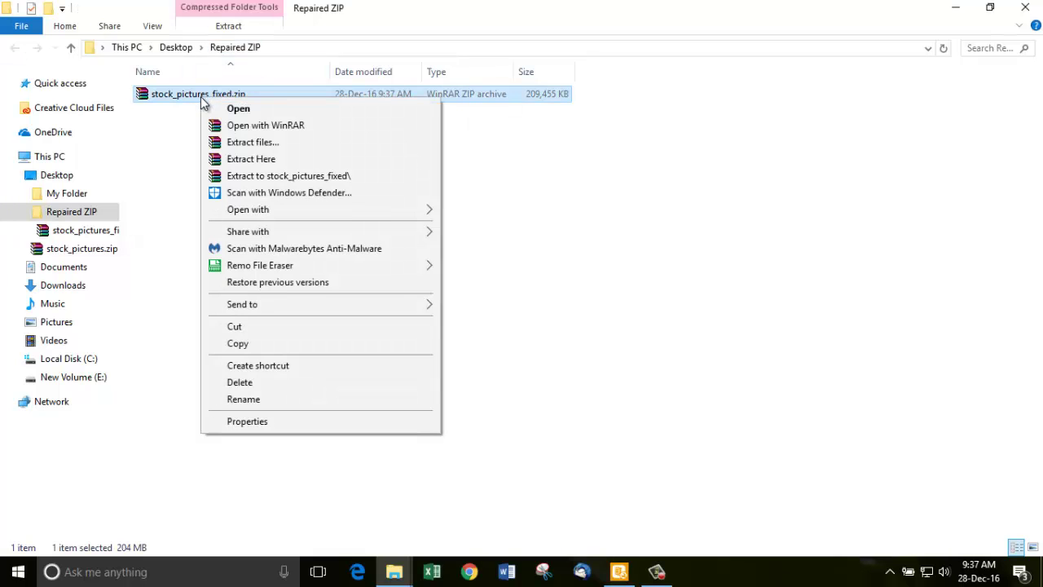
{"action": "left_click", "coordinate": [254, 143]}
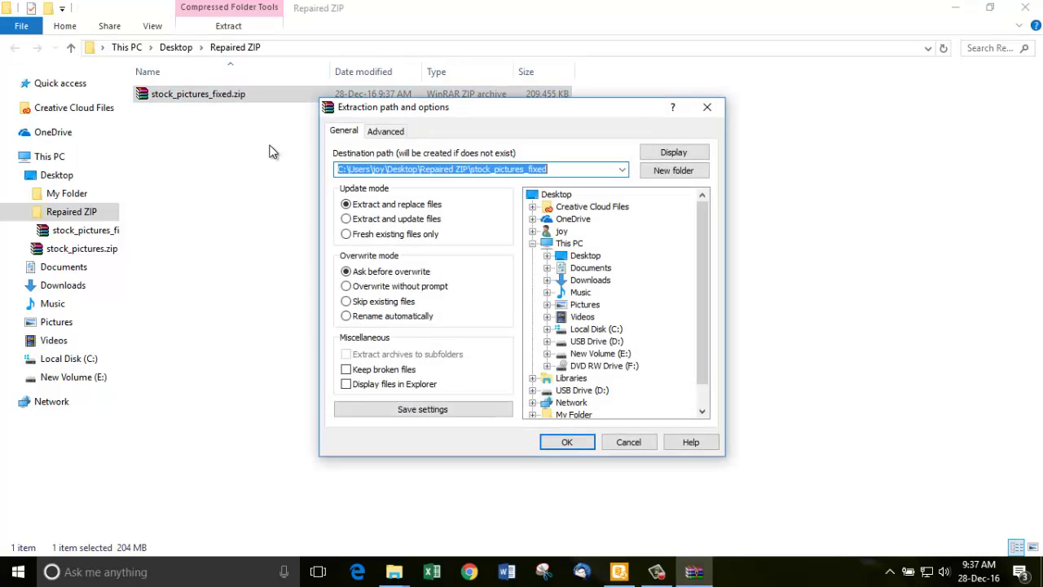
{"action": "left_click", "coordinate": [568, 443]}
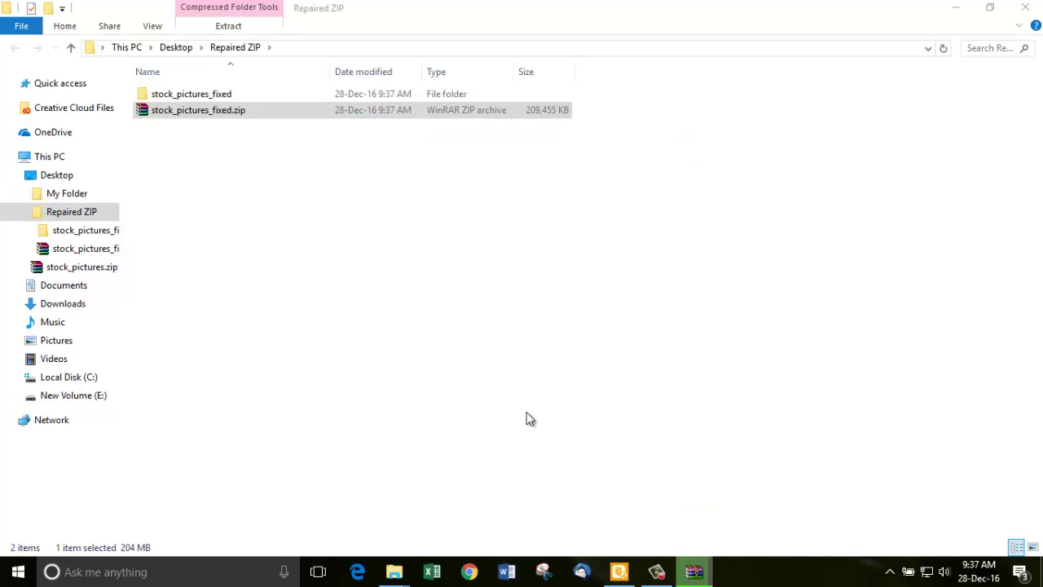
{"action": "double_click", "coordinate": [241, 95]}
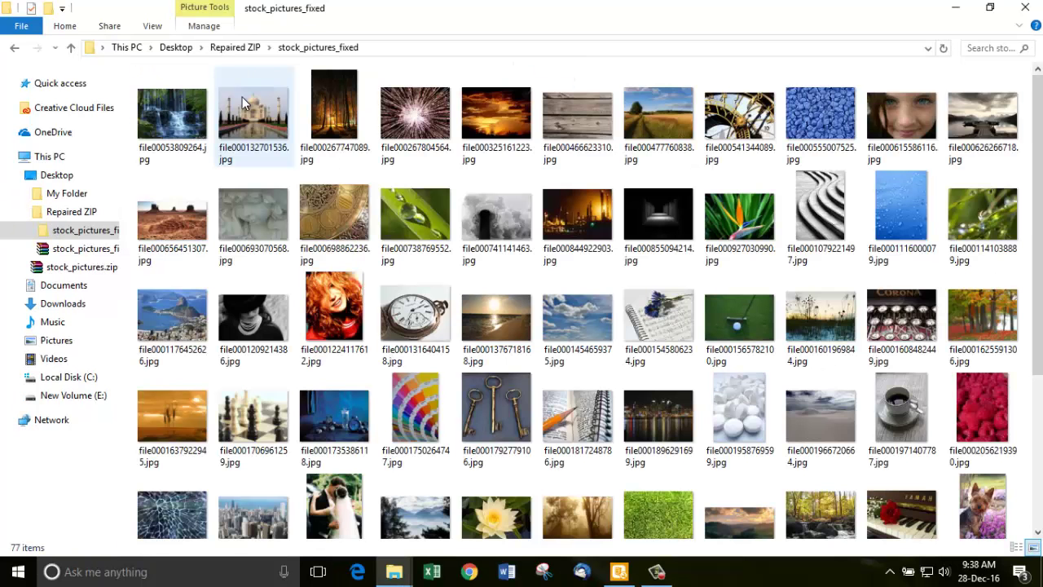
{"action": "scroll", "coordinate": [298, 183], "scroll_direction": "down", "scroll_amount": 3}
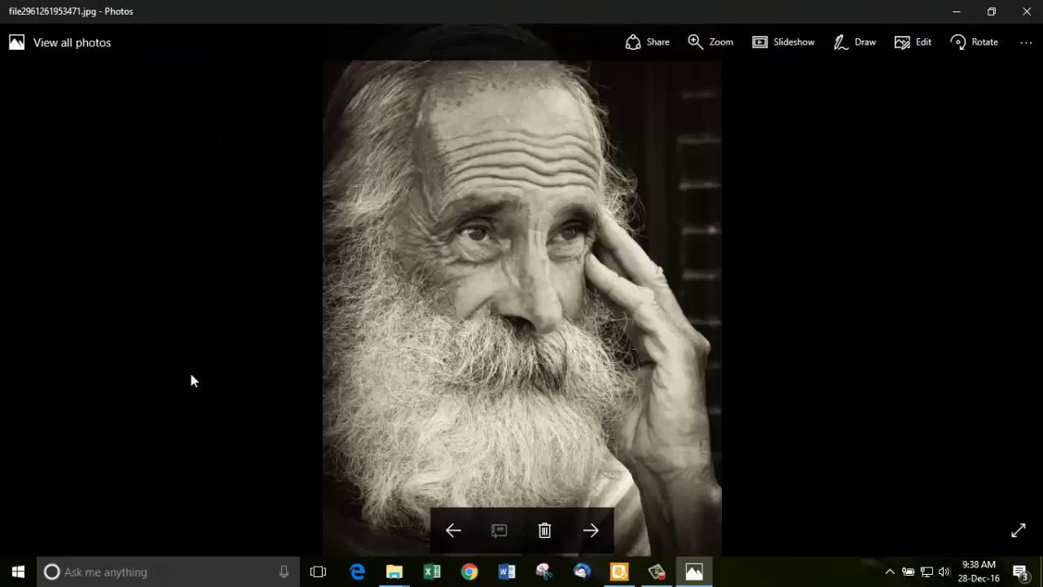
Step through four more recovered photos, close Photos and minimize File Explorer
{"action": "key", "text": "Right"}
{"action": "key", "text": "Right"}
{"action": "key", "text": "Right"}
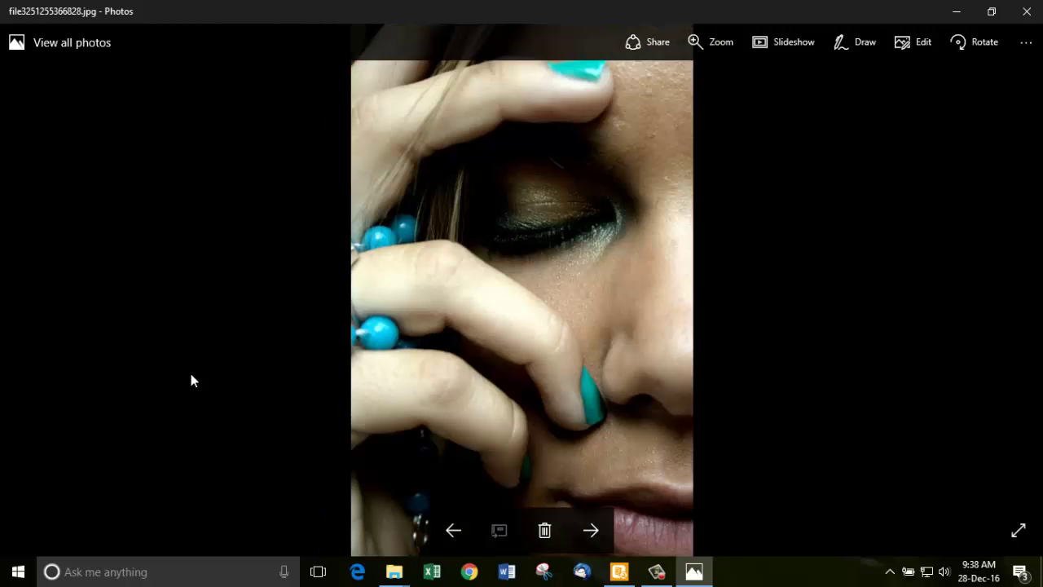
{"action": "key", "text": "Right"}
{"action": "key", "text": "Right"}
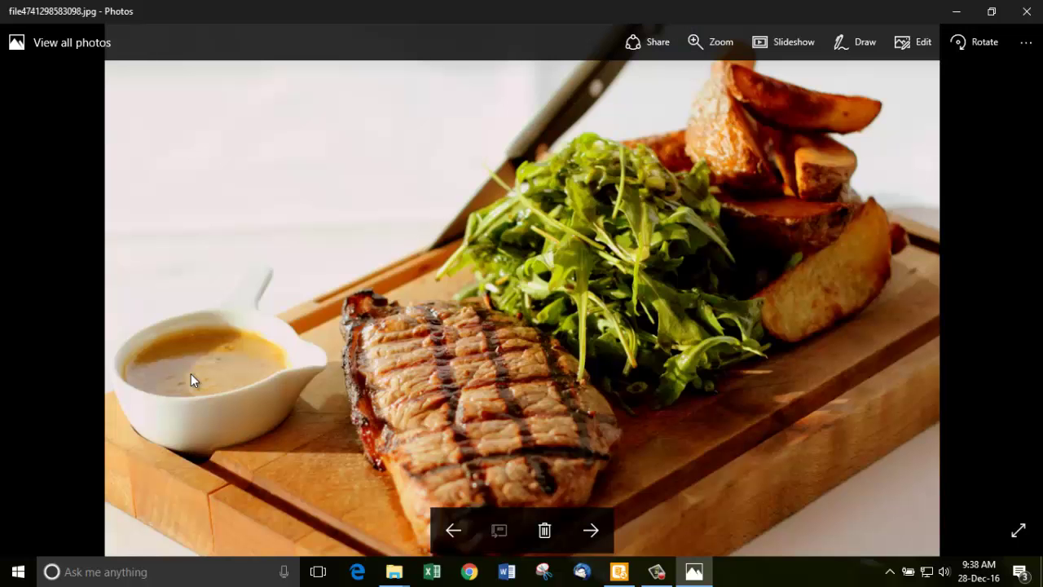
{"action": "key", "text": "Right"}
{"action": "key", "text": "Right"}
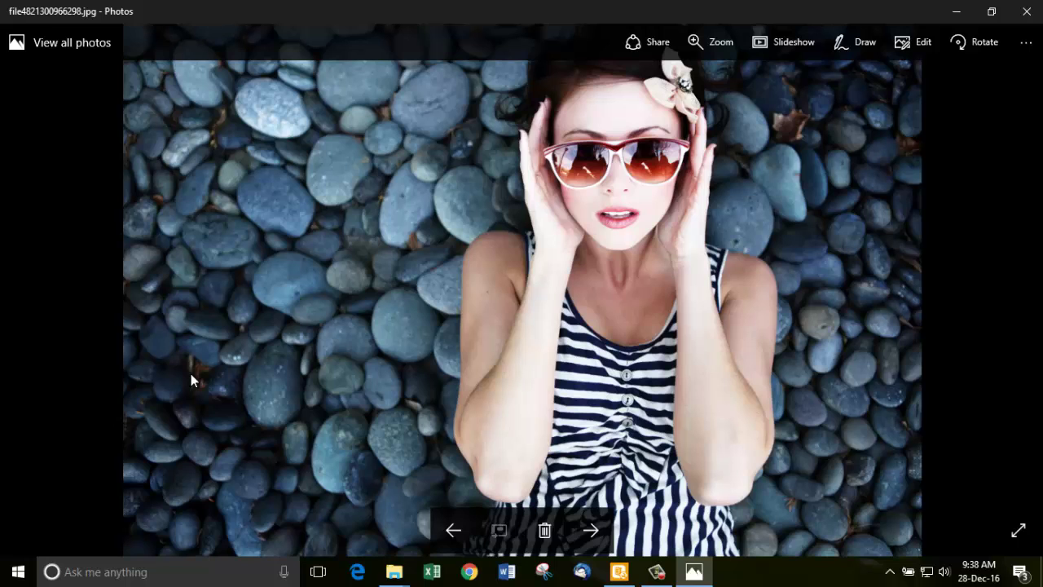
{"action": "key", "text": "Right"}
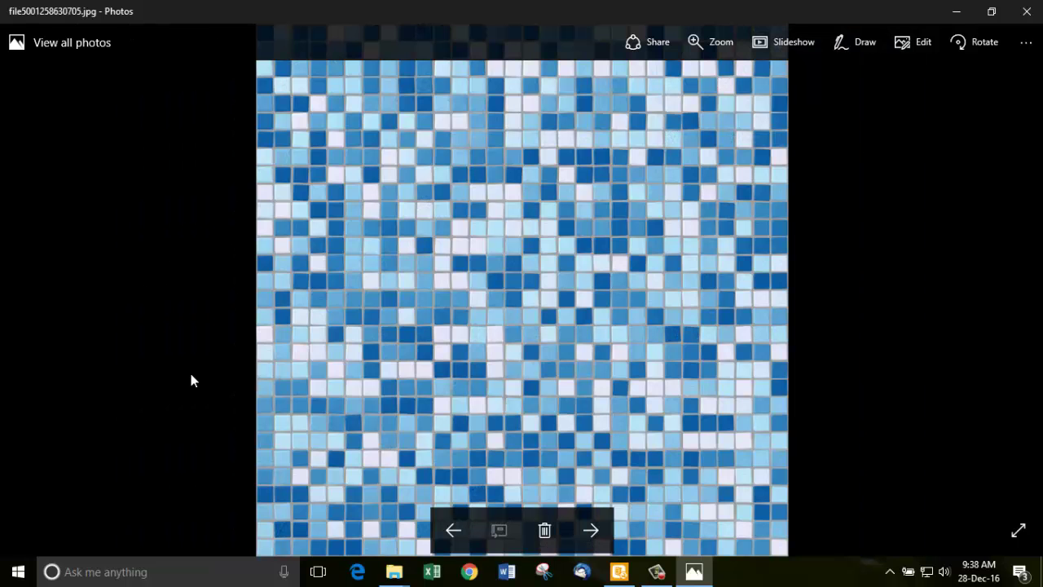
{"action": "left_click", "coordinate": [1020, 11]}
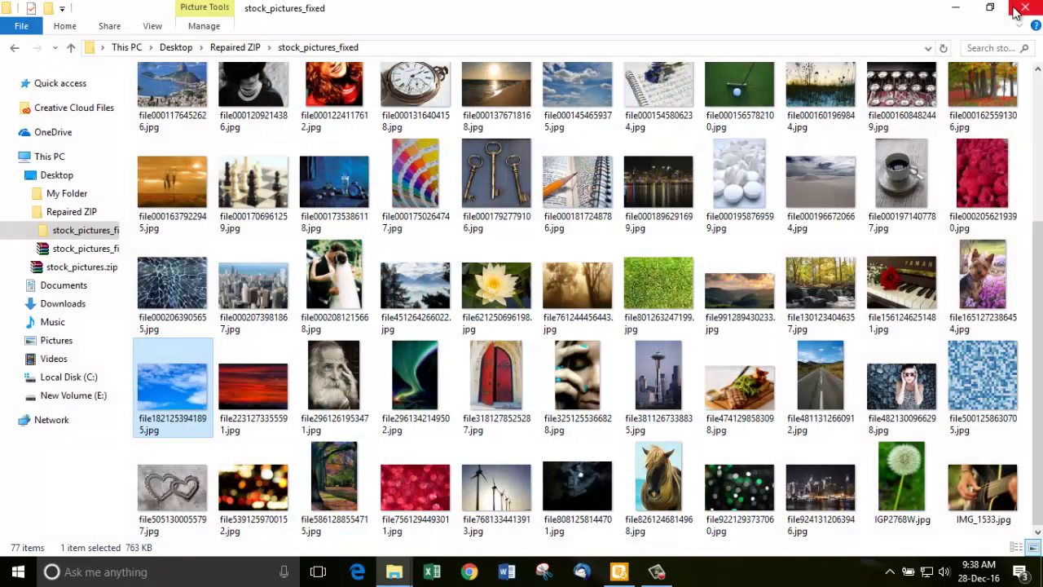
{"action": "left_click", "coordinate": [952, 9]}
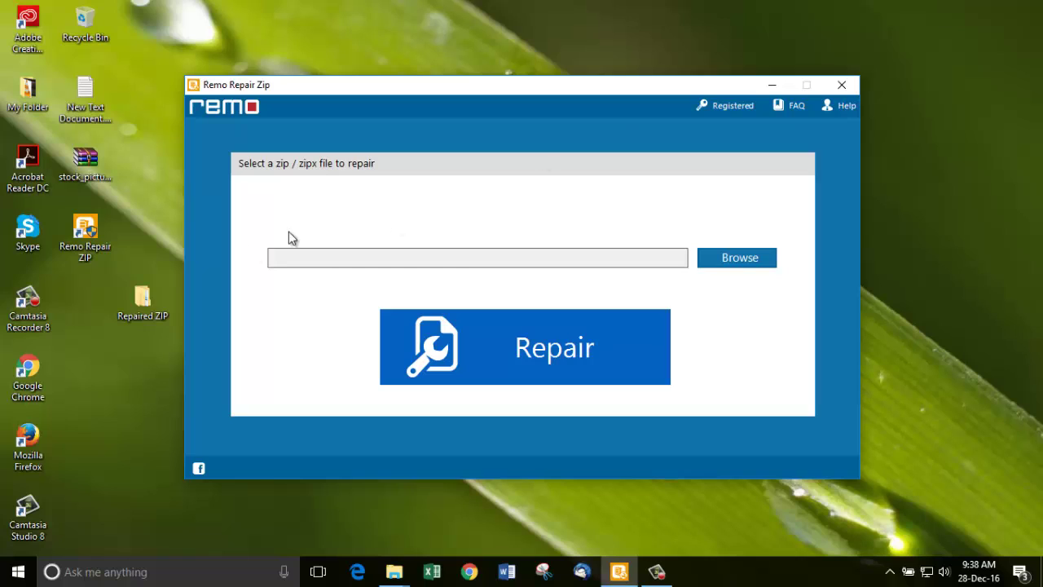